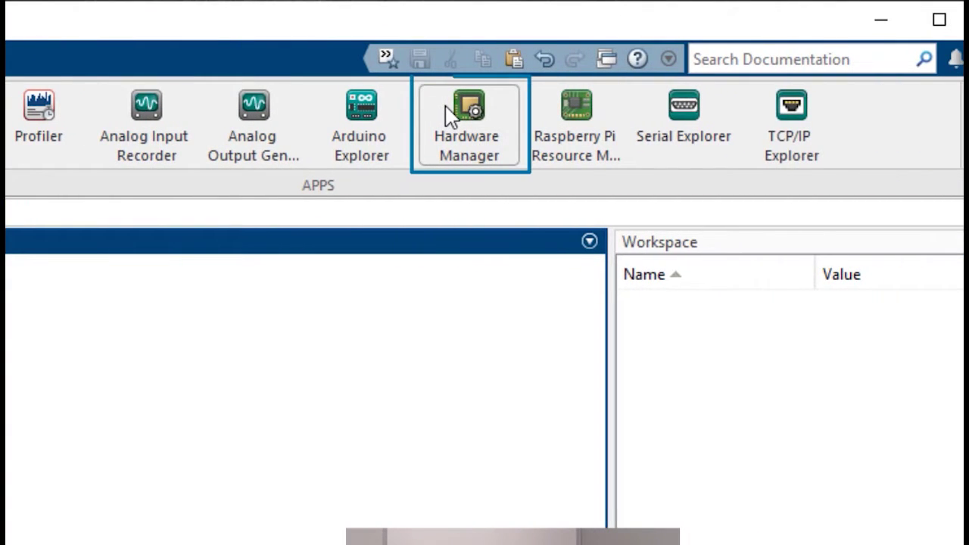
Step: In Hardware Manager, check the app options for the COM3 serial device, then select the Arduino Mega 2560
left_click(449, 117)
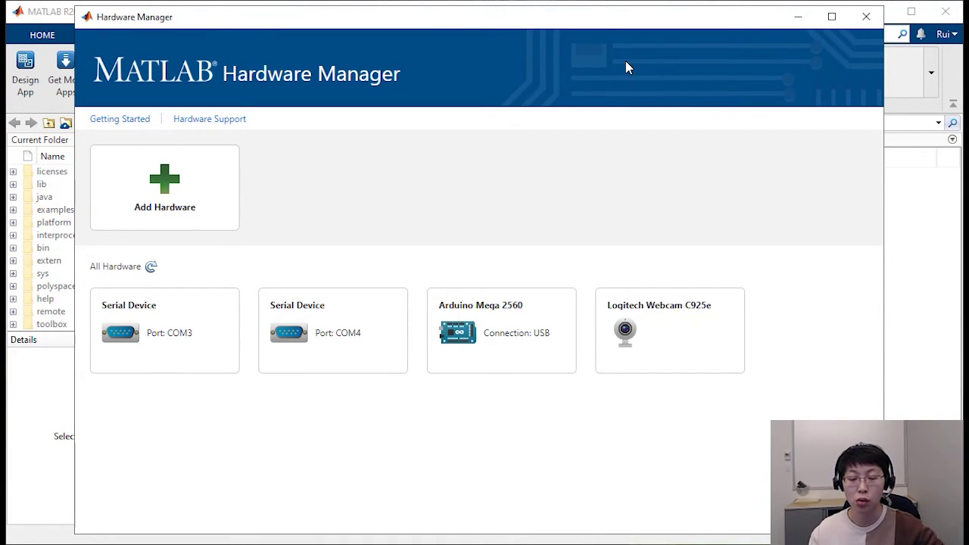
left_click(184, 370)
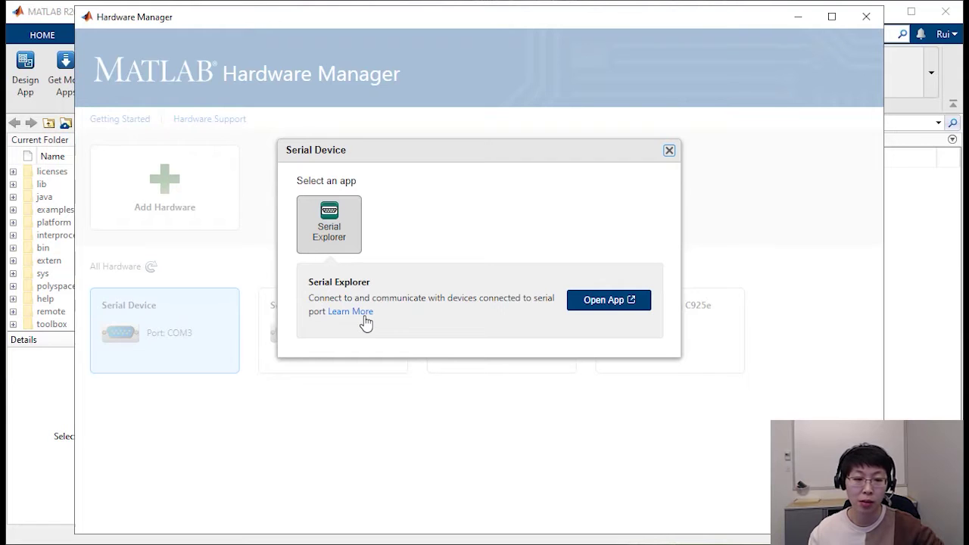
left_click(669, 150)
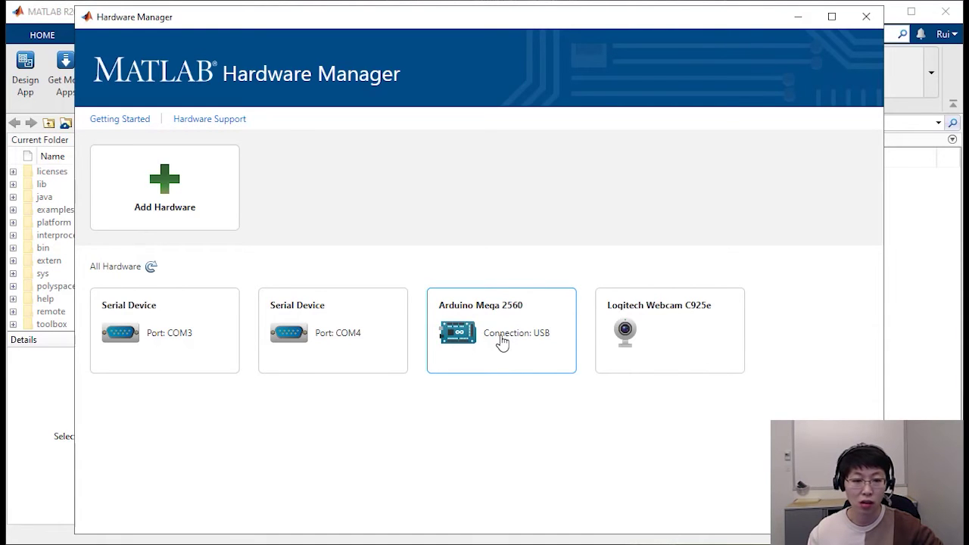
Step: Install the MATLAB Support Package for Arduino Hardware and launch Arduino Explorer on the Mega2560 (COM4)
left_click(500, 339)
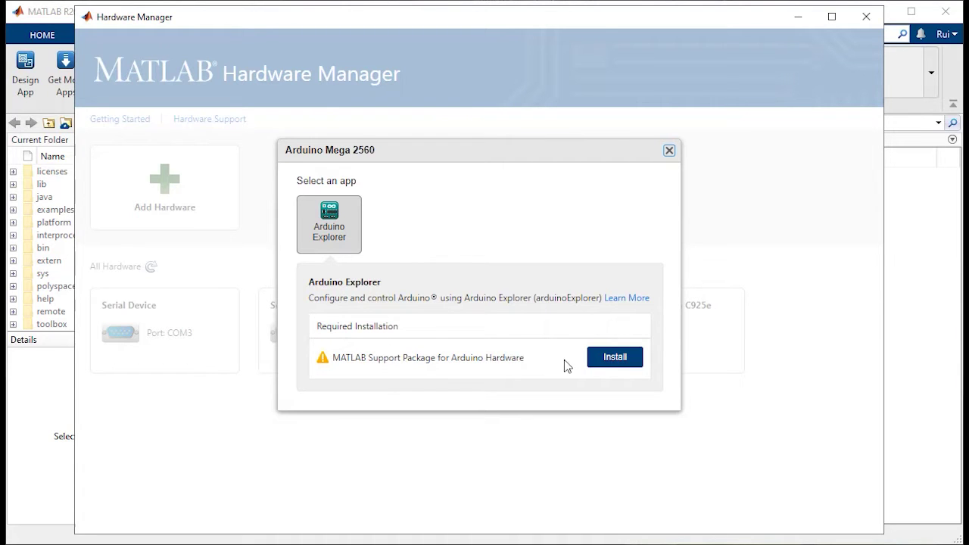
left_click(616, 360)
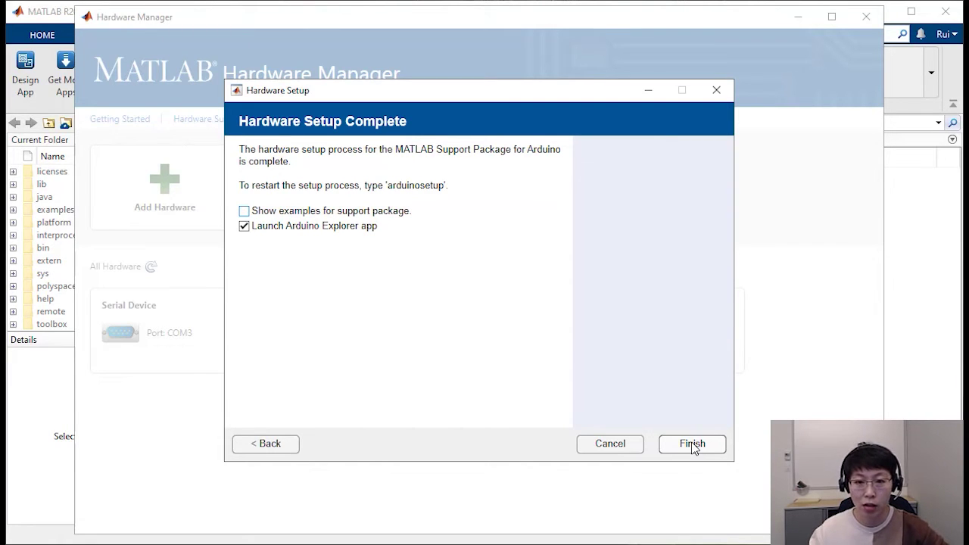
left_click(693, 446)
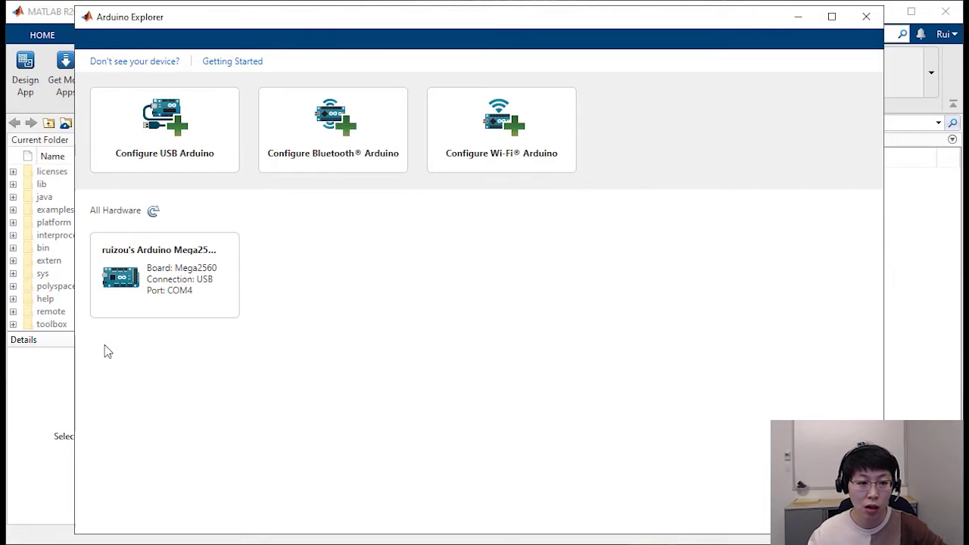
Step: Connect to the Arduino Mega and configure pin A1 as AnalogInput alongside A0
left_click(119, 291)
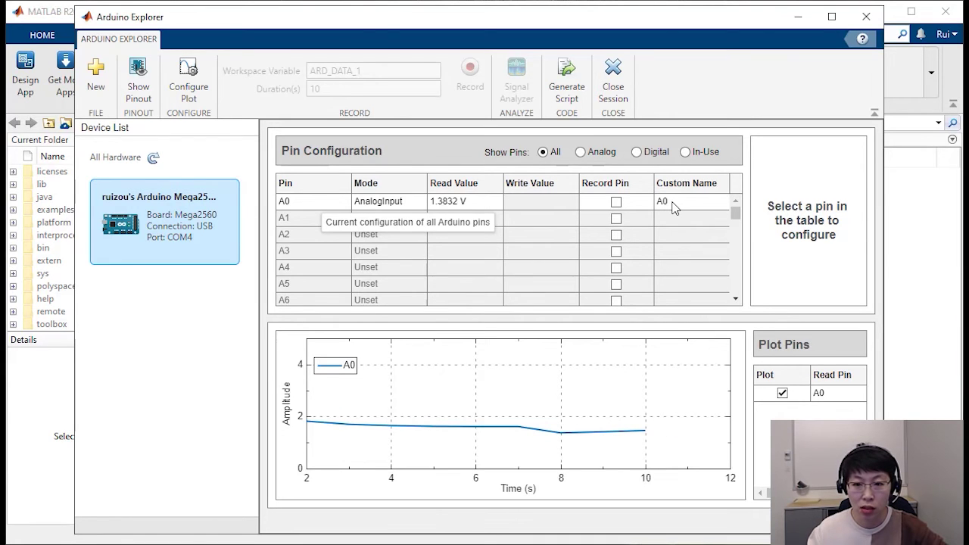
left_click(312, 224)
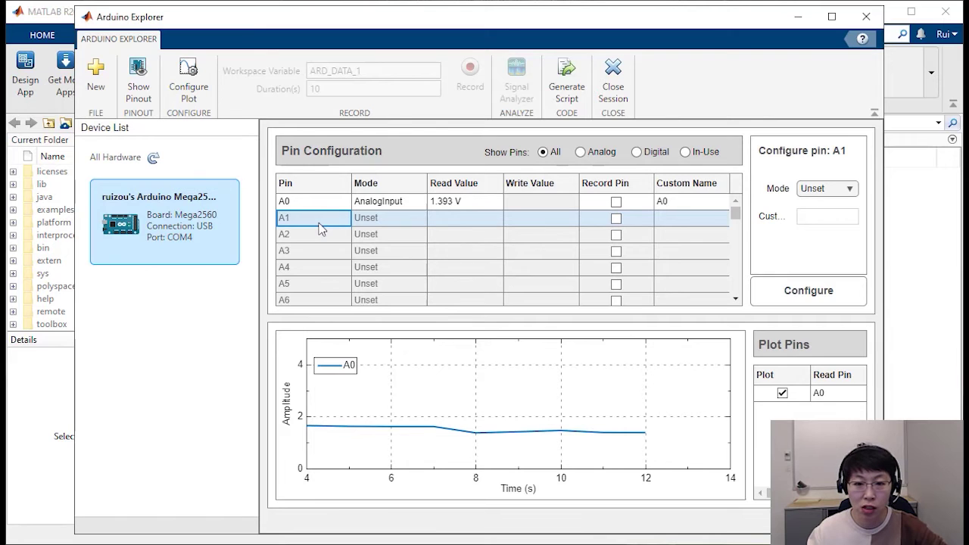
left_click(829, 189)
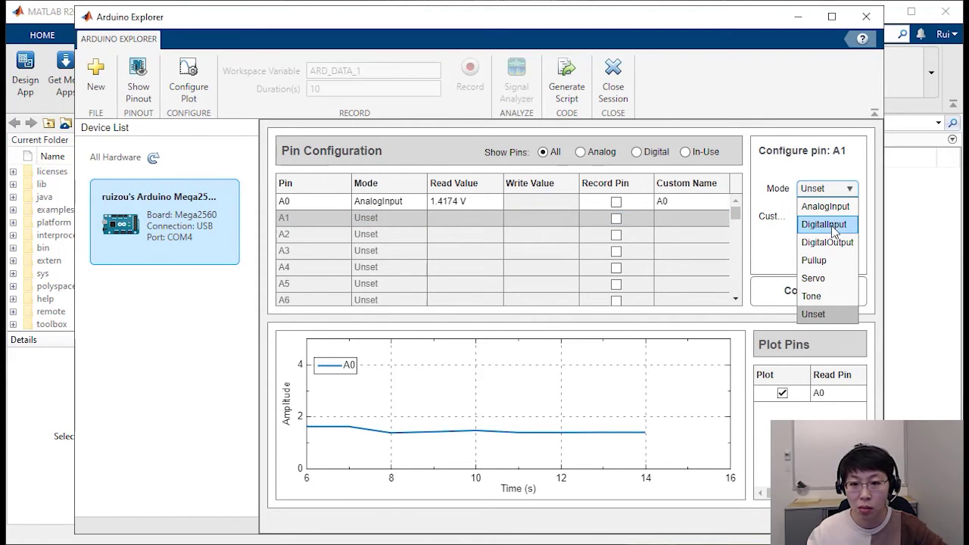
left_click(825, 206)
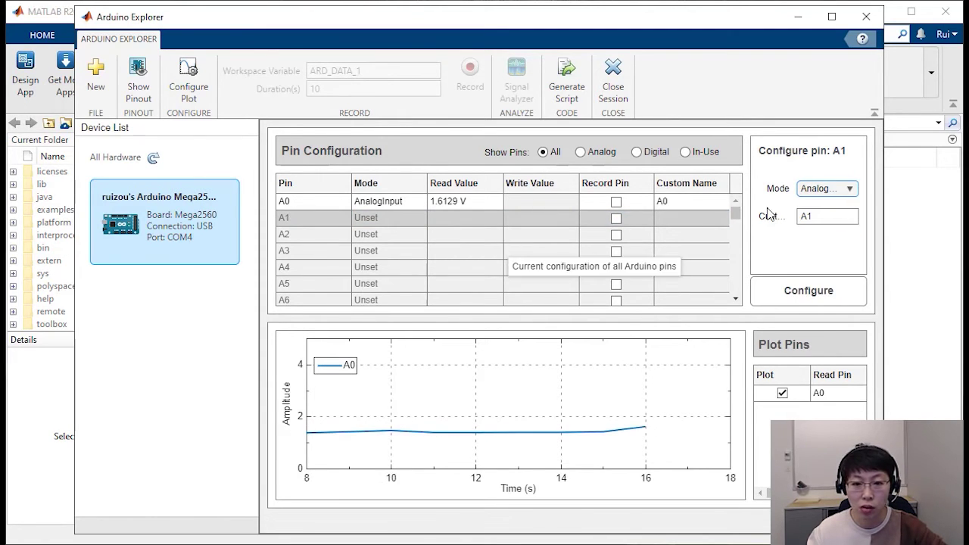
left_click(808, 290)
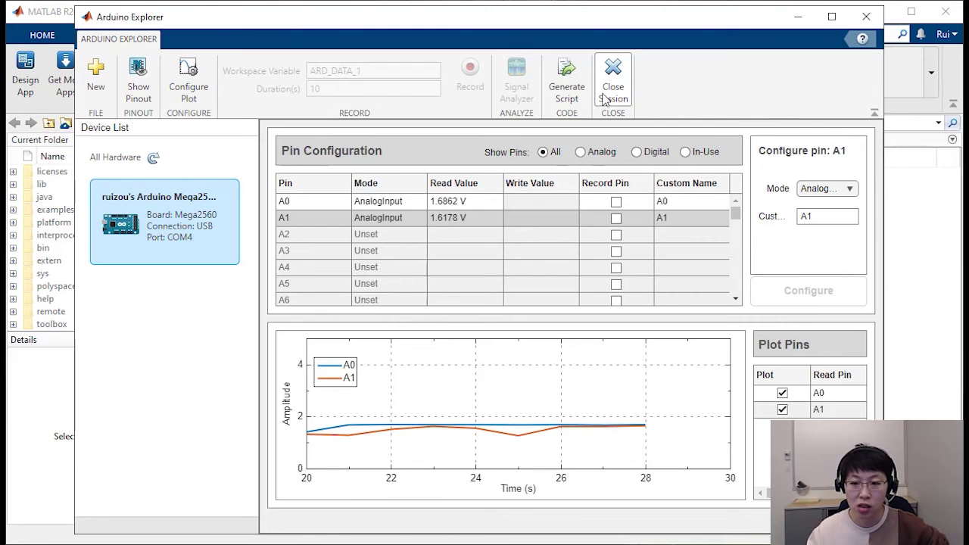
Step: Generate live script untitled2.mlx reading A0 and A1 voltages, then return to Hardware Manager
left_click(569, 89)
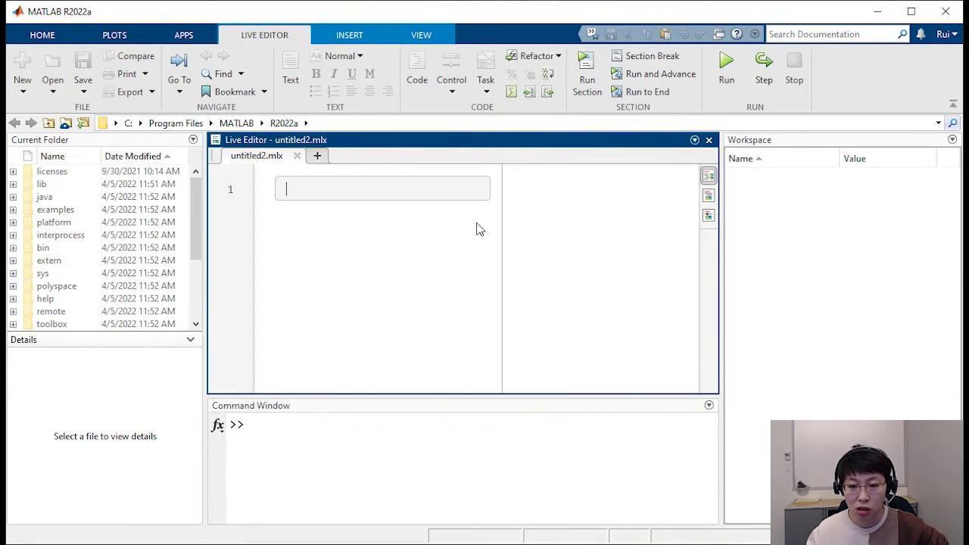
left_click_drag(508, 248, 669, 234)
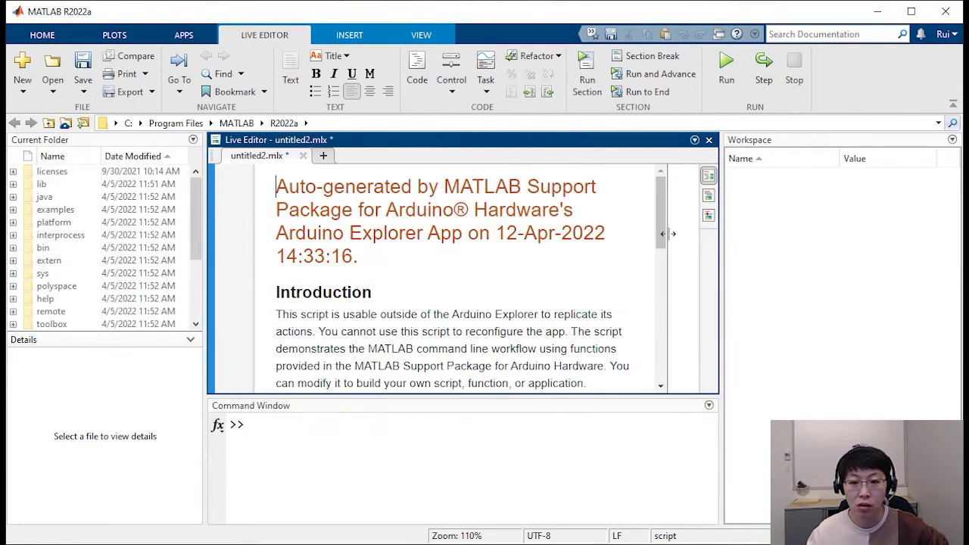
scroll(619, 270, "down", 5)
scroll(618, 270, "down", 5)
scroll(619, 270, "down", 3)
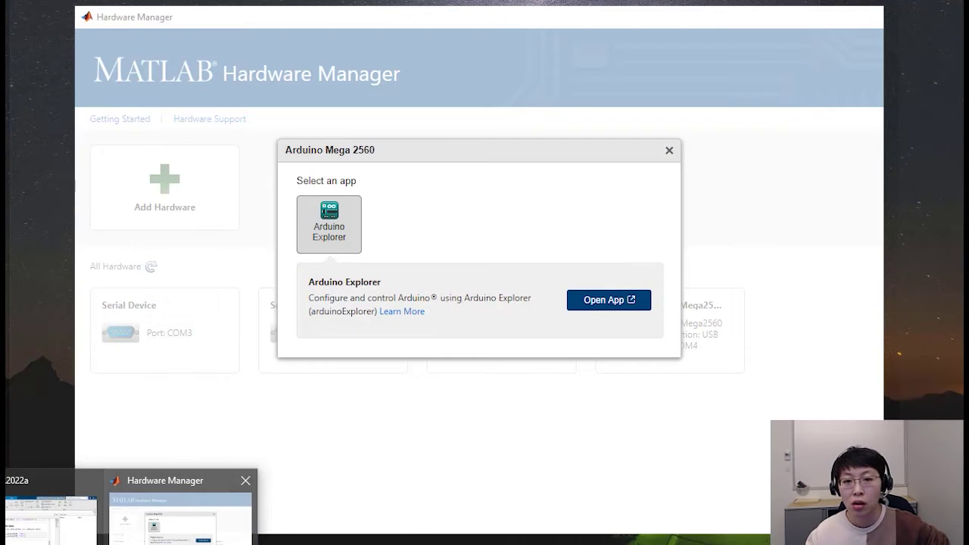
left_click(189, 507)
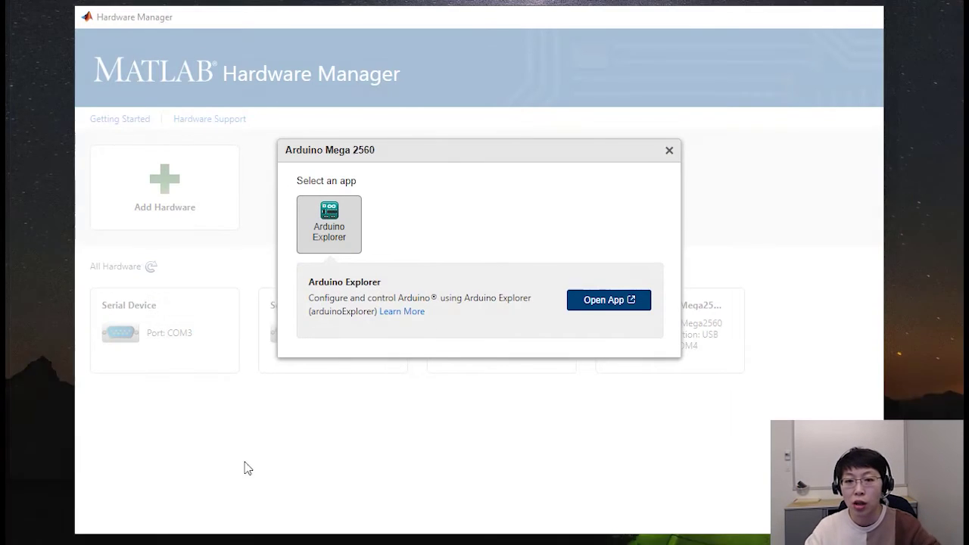
left_click(670, 150)
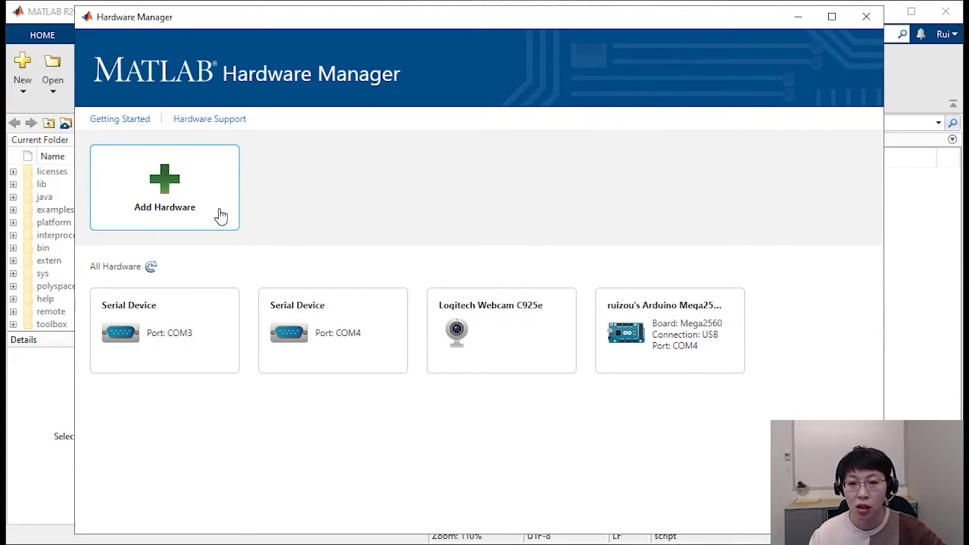
Step: Add Data Acquisition hardware for Windows Sound Cards and install its support package, accepting the license
left_click(218, 217)
left_click(375, 210)
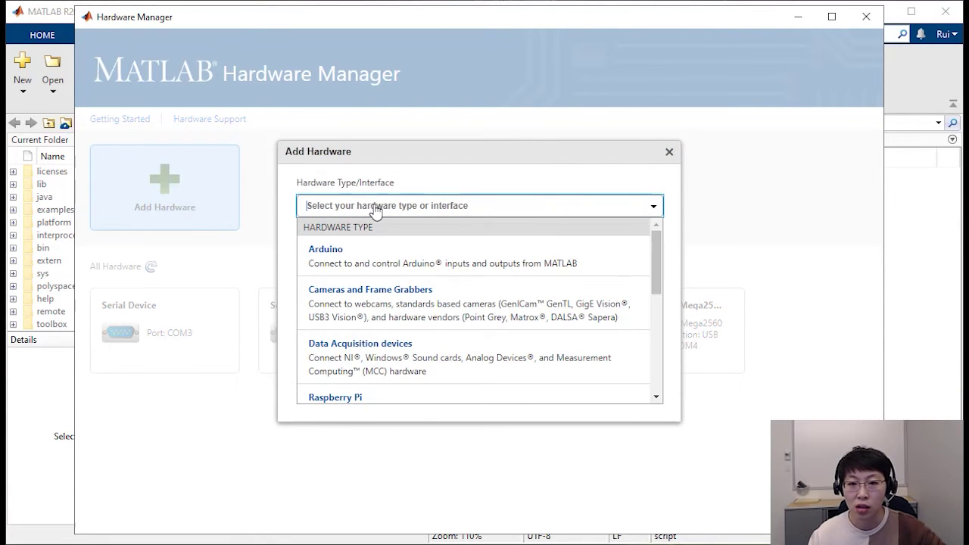
left_click(418, 368)
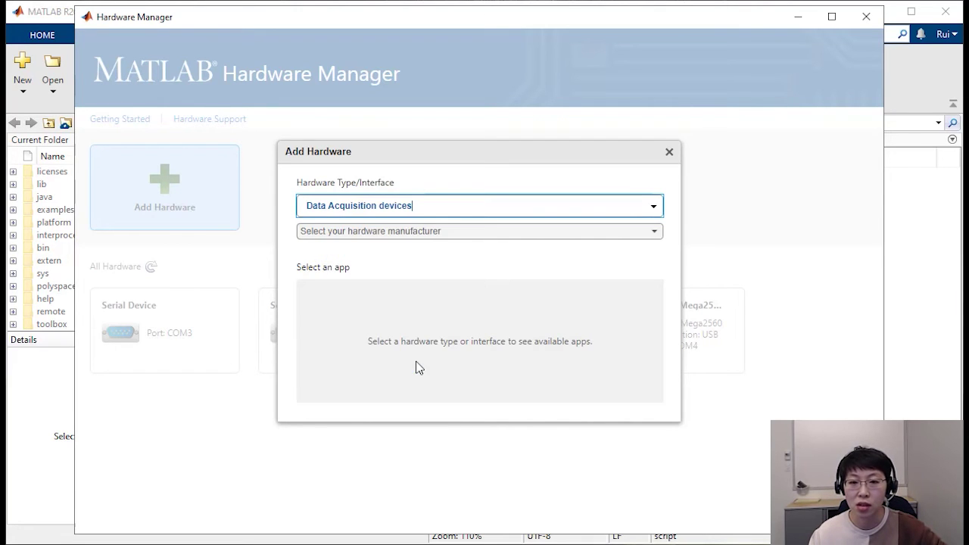
left_click(429, 235)
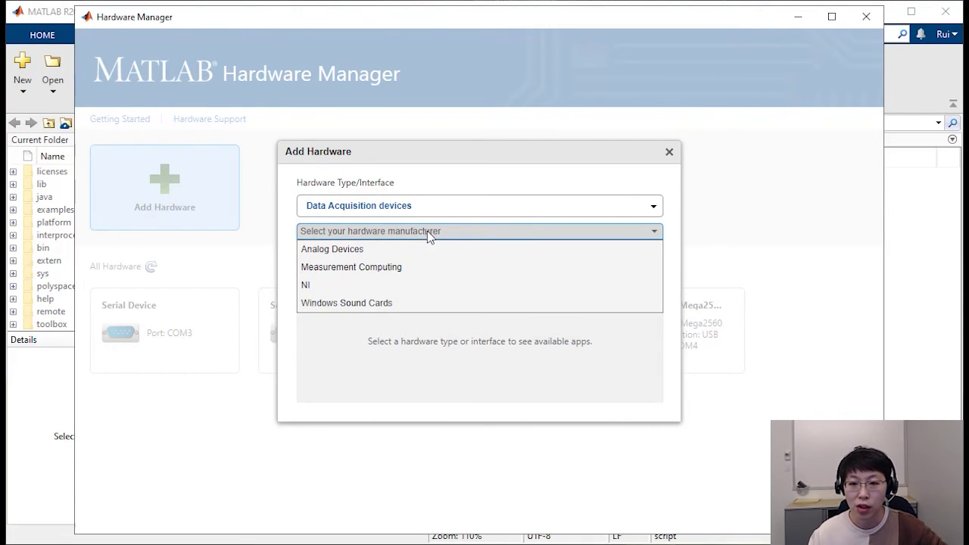
left_click(397, 303)
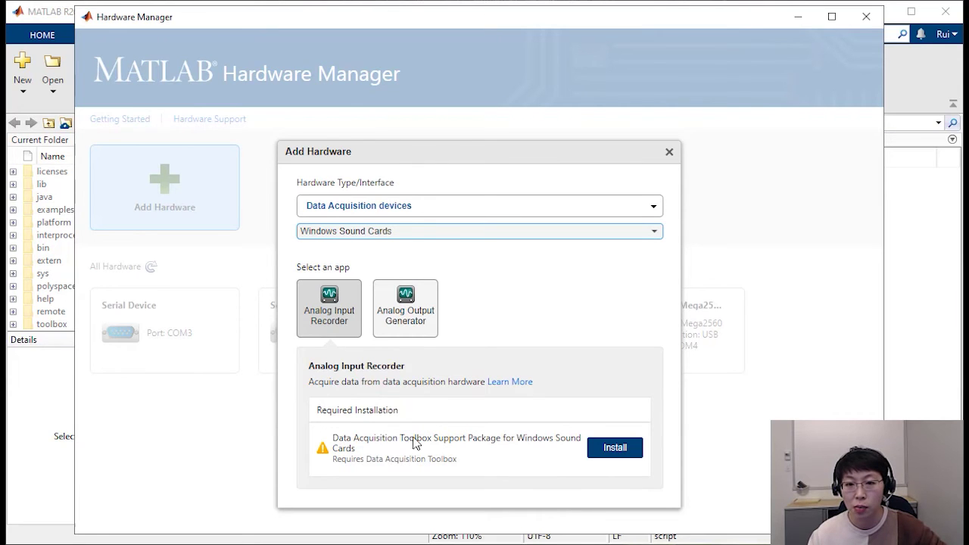
left_click(620, 449)
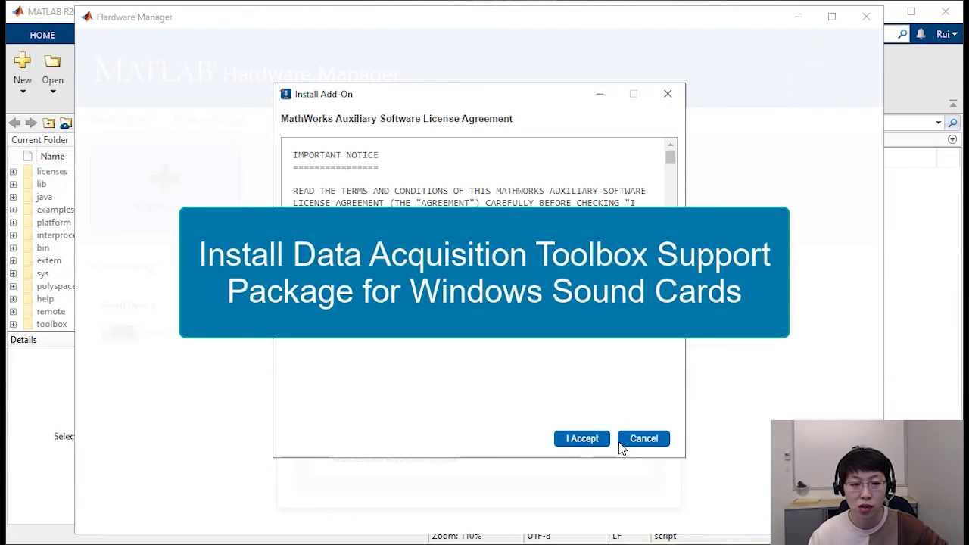
left_click(586, 441)
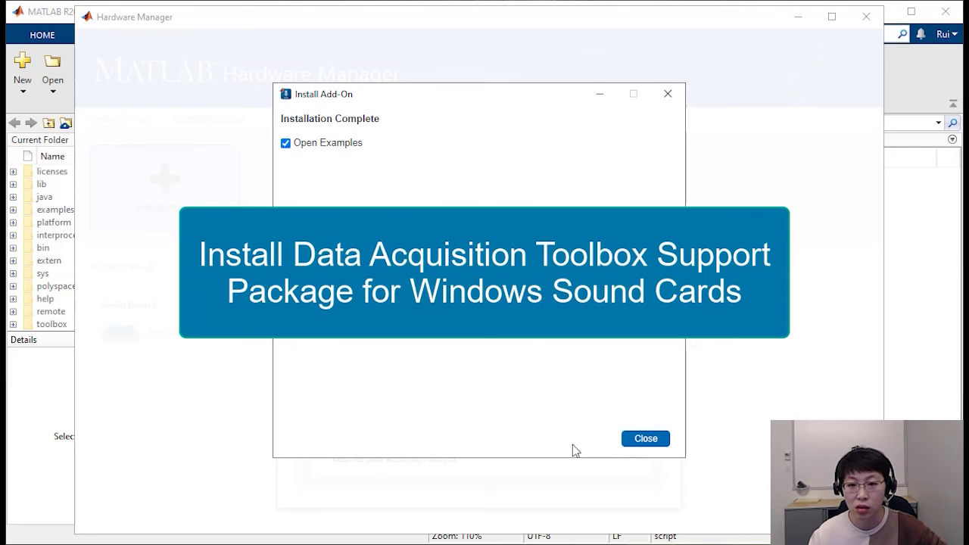
left_click(635, 440)
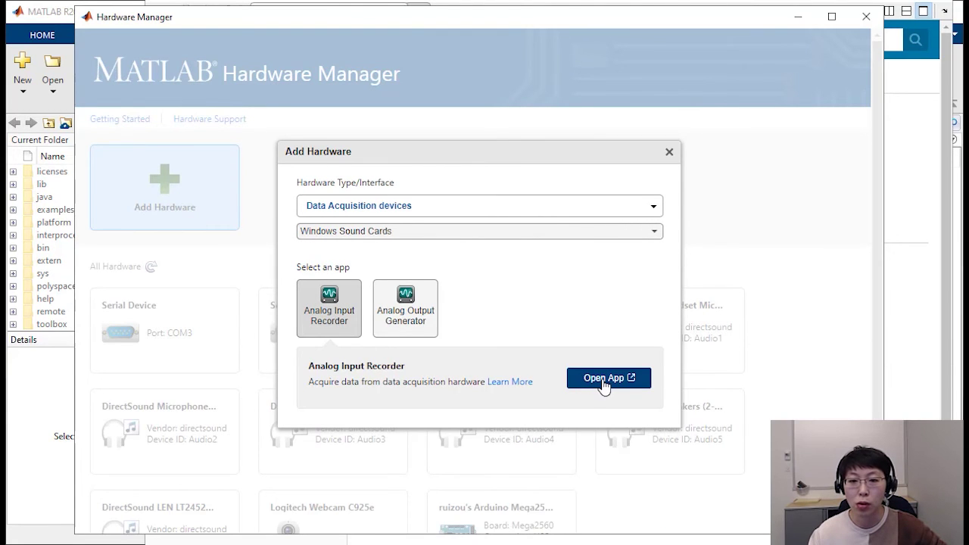
Step: Preview the DirectSound Microphone in Analog Input Recorder, then review the seven listed audio devices
left_click(602, 386)
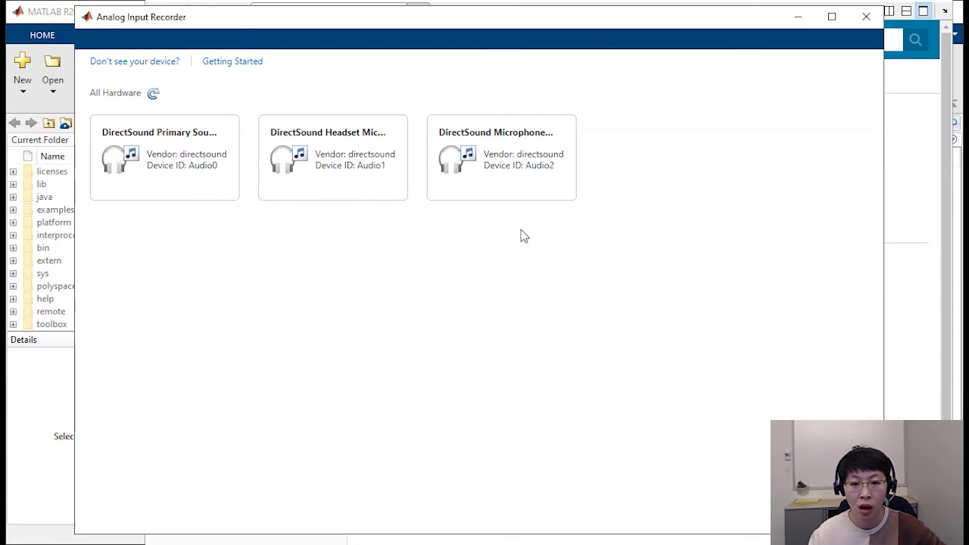
left_click(515, 195)
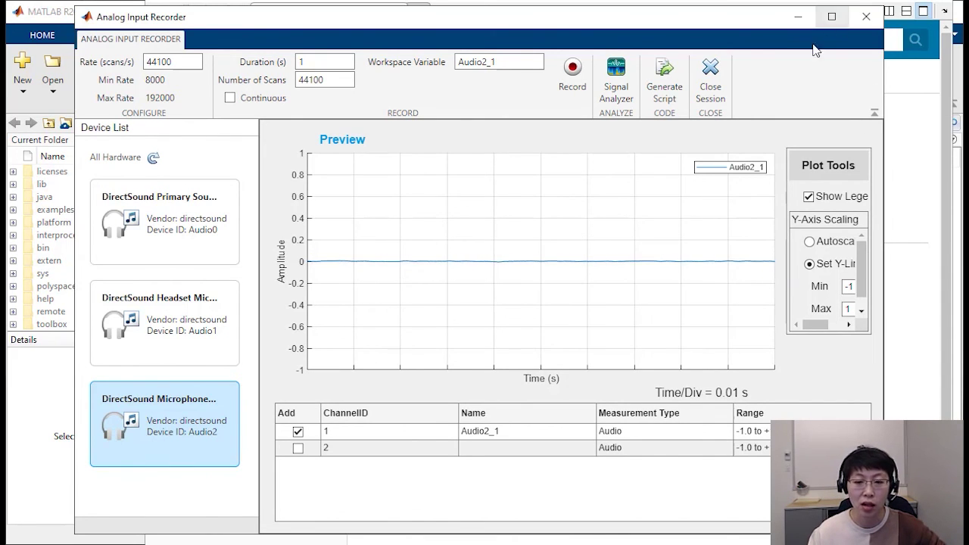
left_click(865, 17)
scroll(752, 246, "down", 2)
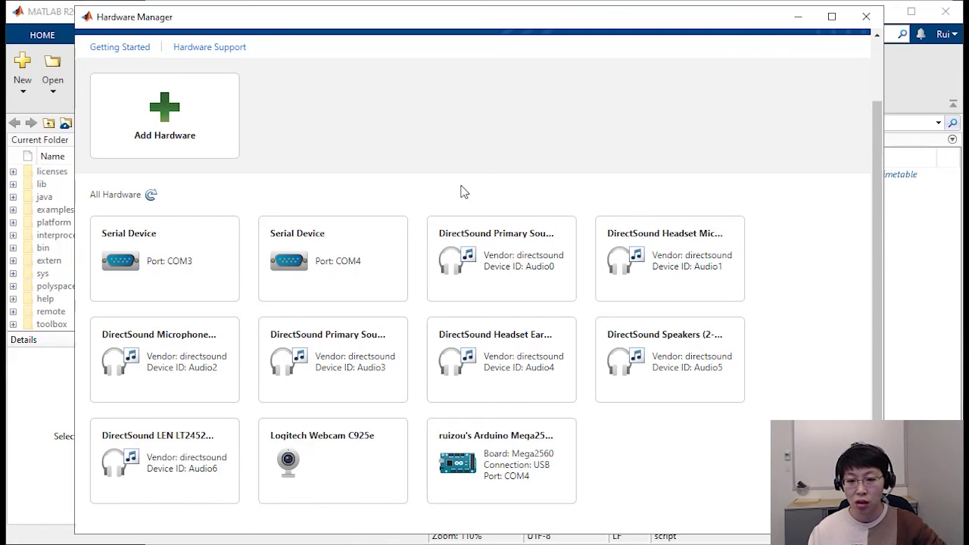
left_click(188, 147)
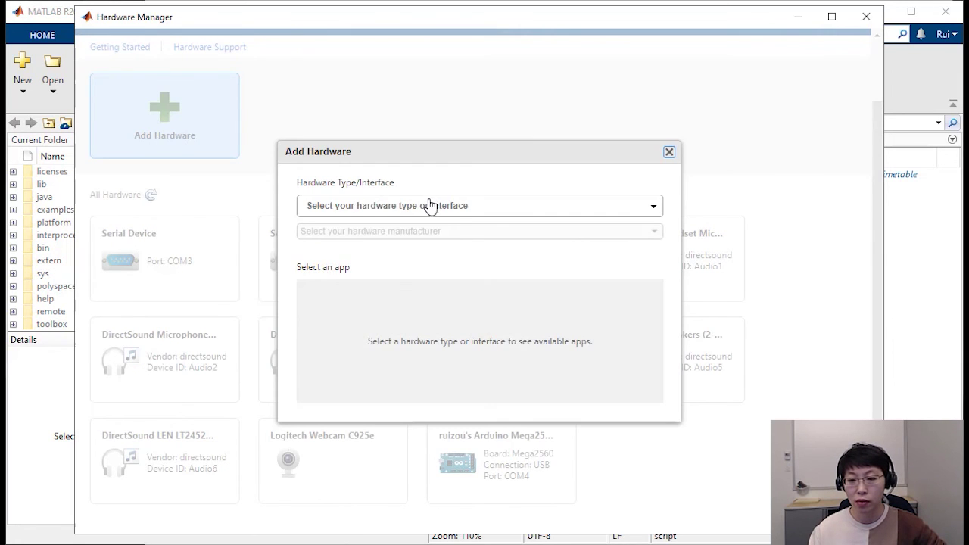
left_click(430, 206)
scroll(469, 311, "down", 1)
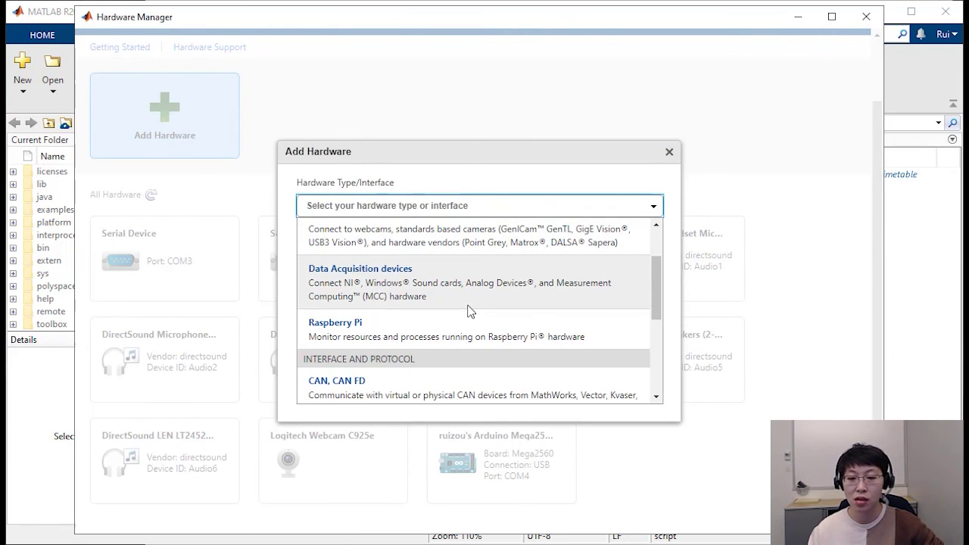
scroll(466, 322, "down", 1)
scroll(466, 322, "down", 1)
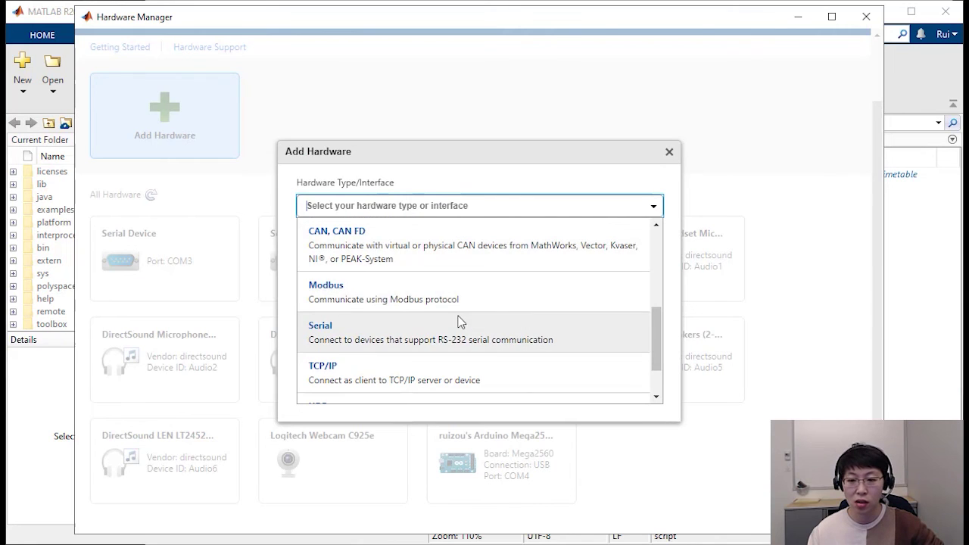
scroll(482, 342, "down", 1)
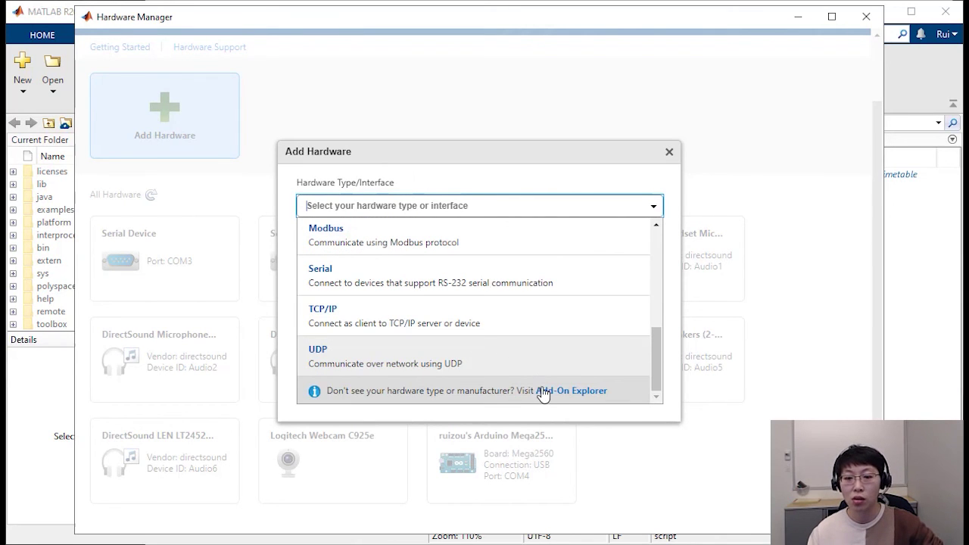
left_click(671, 153)
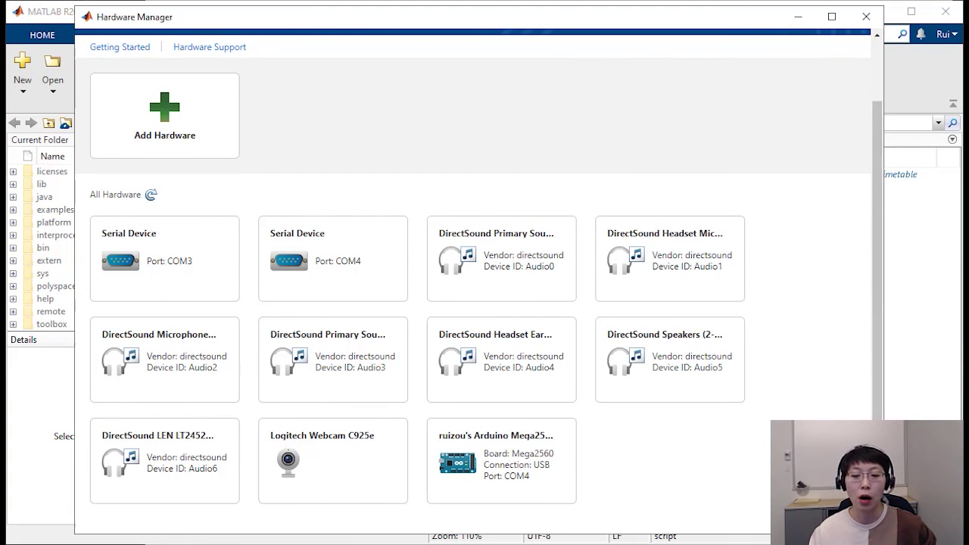